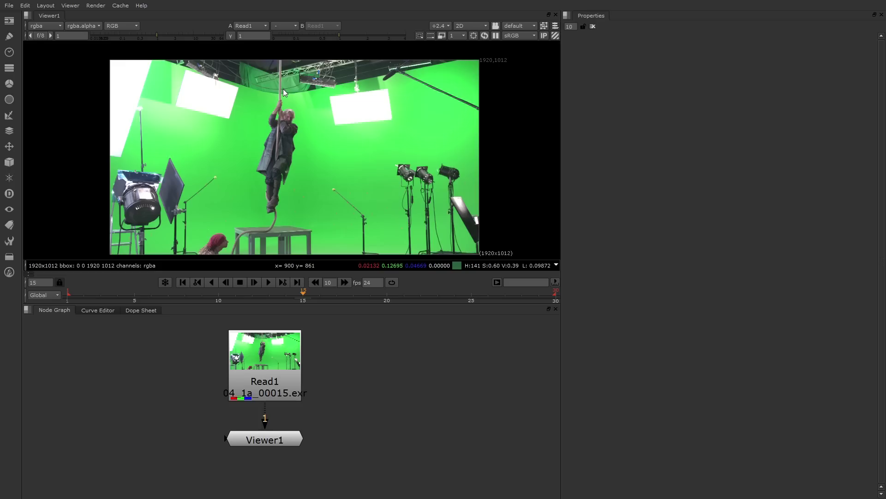
- Create a Roto1 node from the Node Graph's Draw menu
right_click(363, 368)
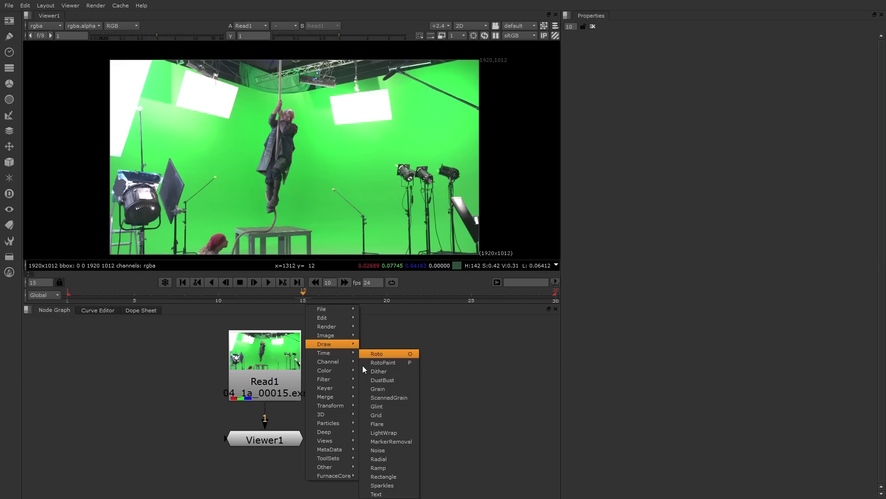
click(391, 346)
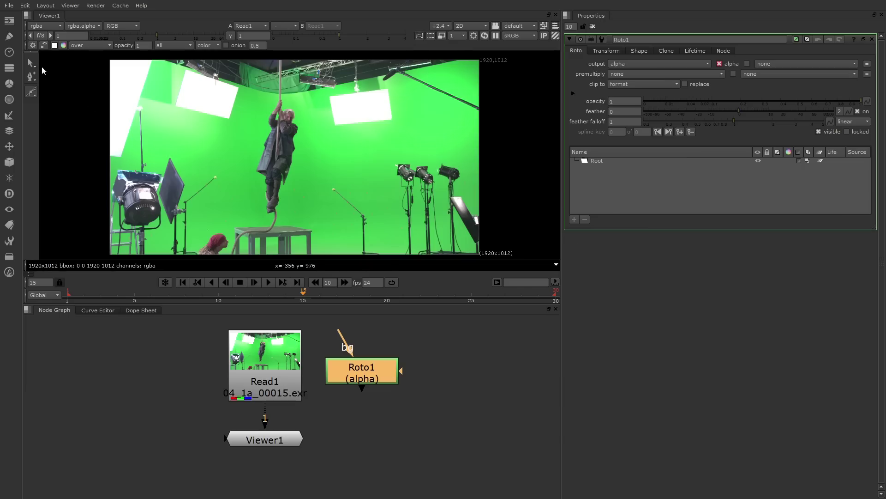
- Pick the Bezier tool and outline the climber's left side down to below his feet
click(31, 93)
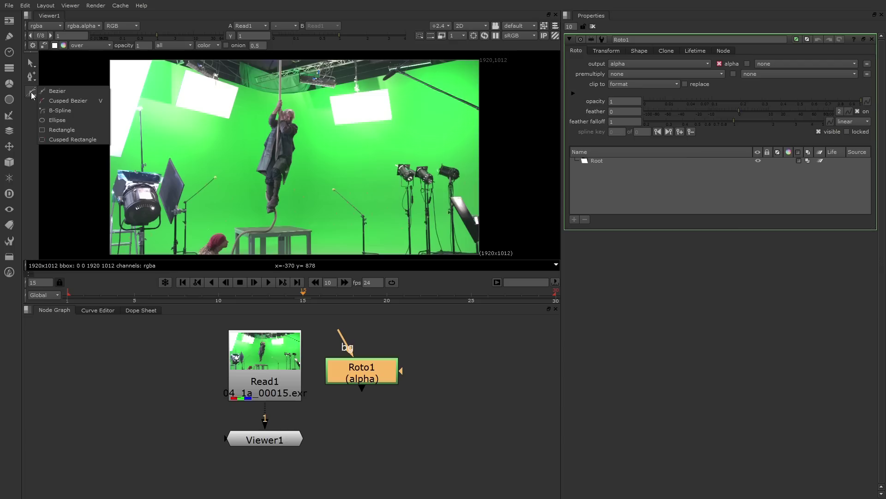
click(73, 91)
click(266, 99)
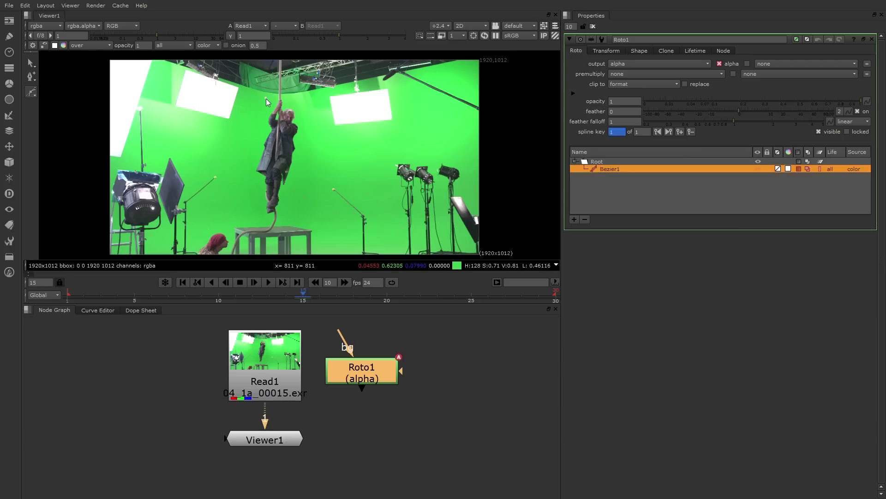
click(260, 127)
click(249, 172)
click(253, 187)
click(259, 218)
- Trace up the climber's right side and close Bezier1 at its first point
click(284, 218)
click(286, 199)
click(298, 176)
click(301, 101)
click(266, 98)
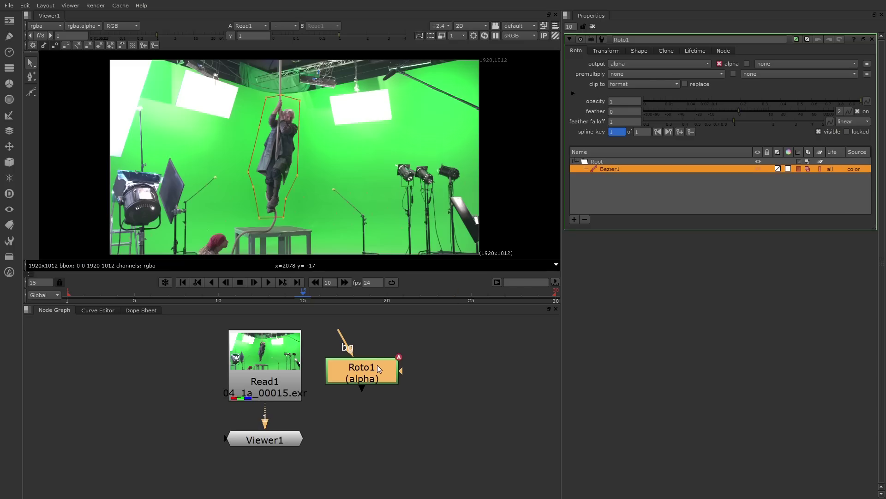
- Add a Merge1 node and connect Read1 to its A input
drag(371, 367, 443, 350)
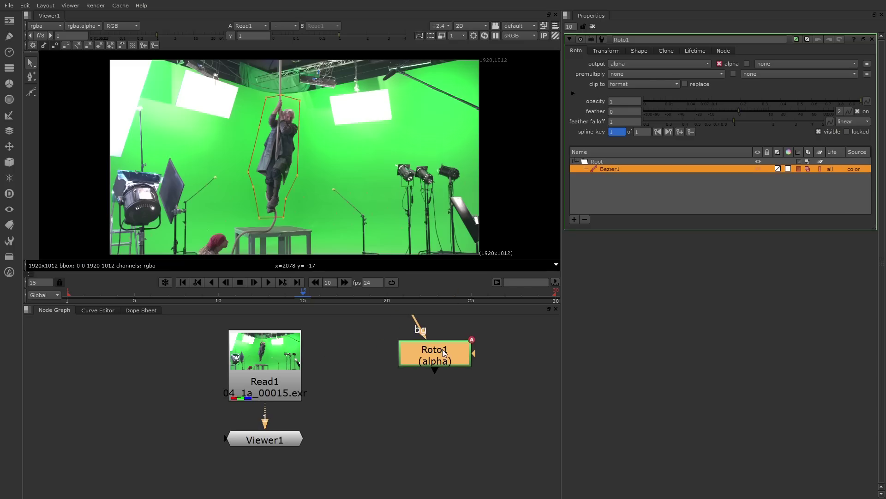
click(351, 393)
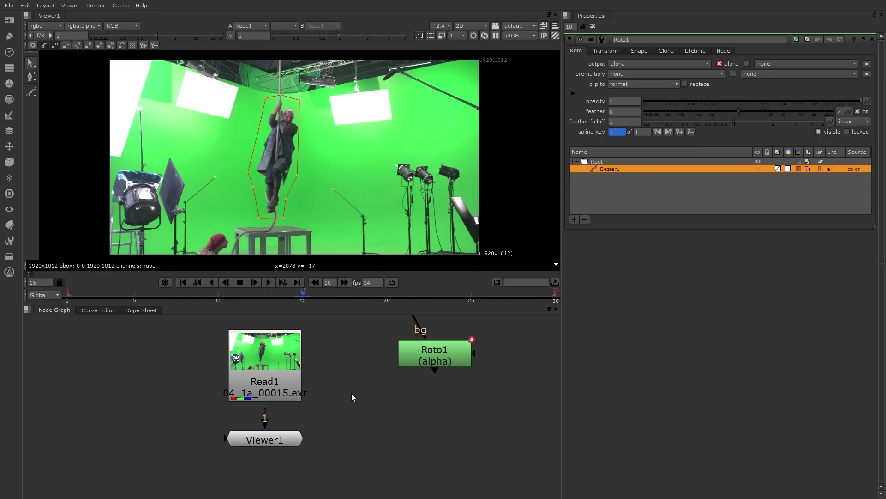
key(m)
drag(351, 392, 351, 409)
drag(335, 377, 281, 367)
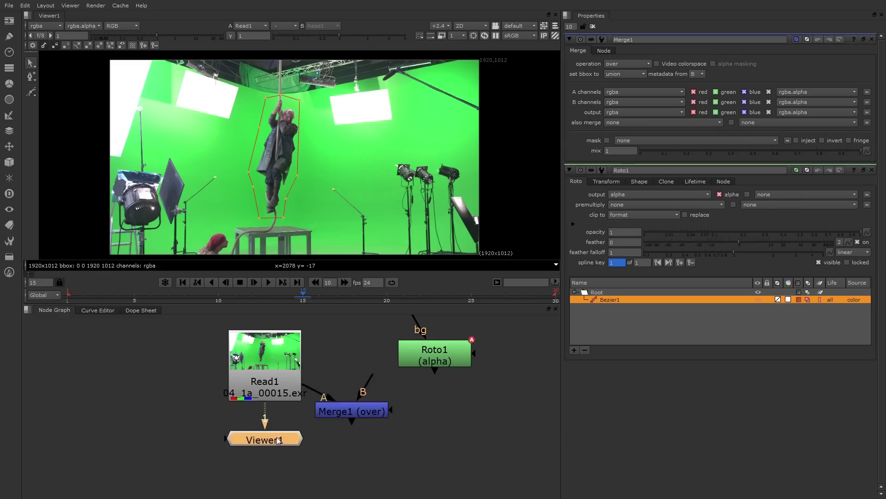
- Connect Viewer1 below Merge1's output and plug Roto1 into Merge1's mask input
drag(280, 434, 316, 449)
drag(280, 406, 346, 414)
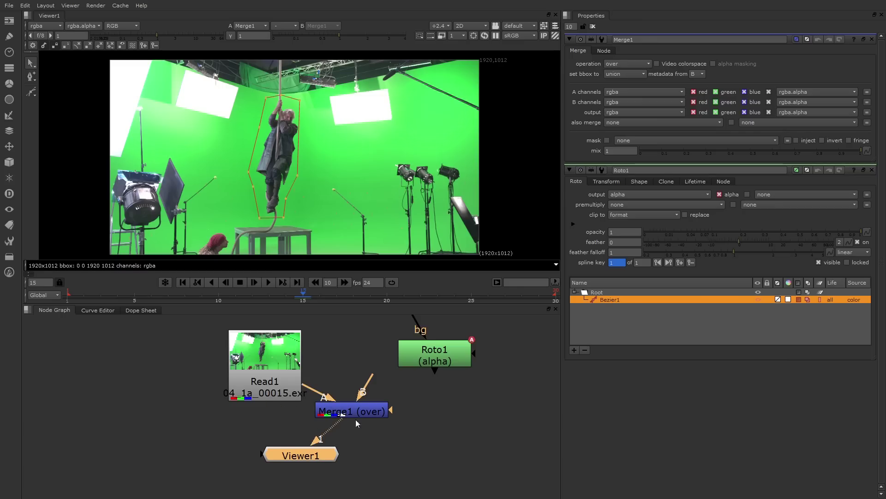
drag(329, 457, 374, 456)
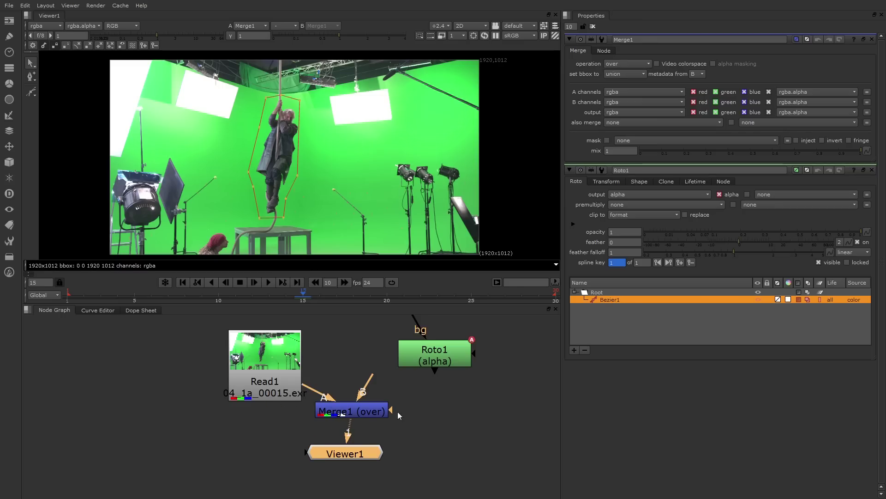
drag(392, 409, 450, 355)
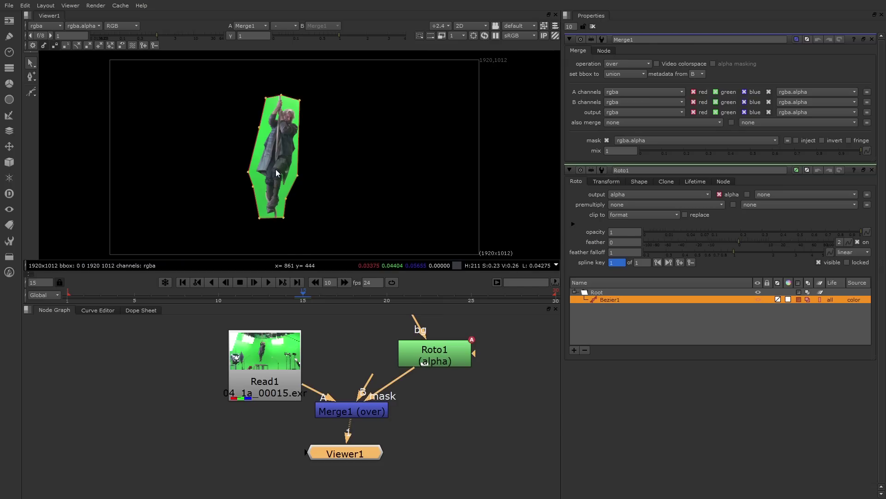
scroll(276, 169, up, 2)
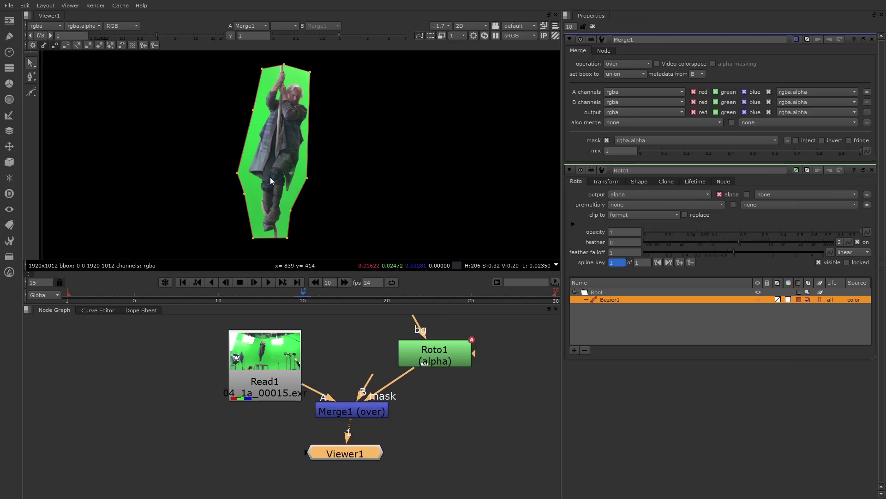
key(a)
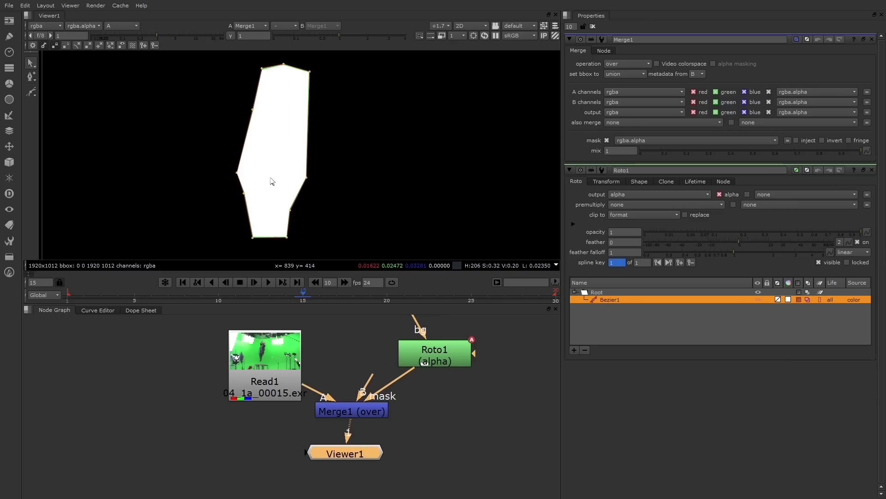
key(a)
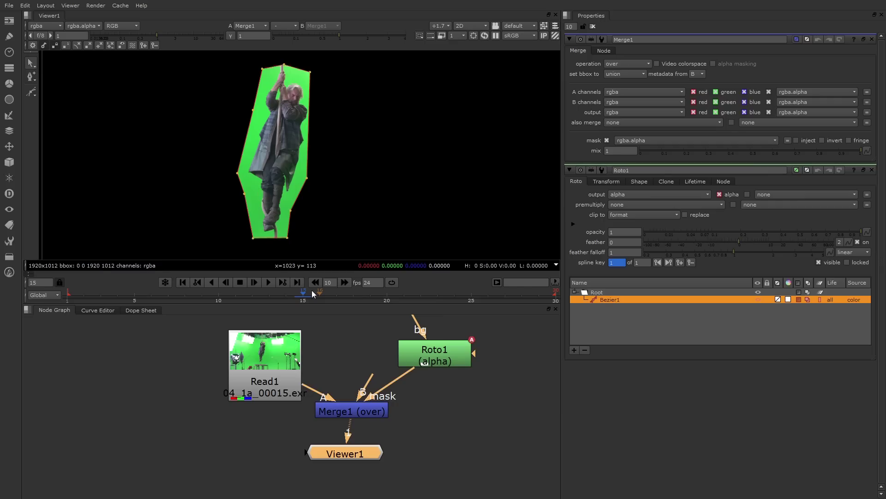
- At frame 1, shift the whole Bezier1 shape right to follow the actor
click(179, 296)
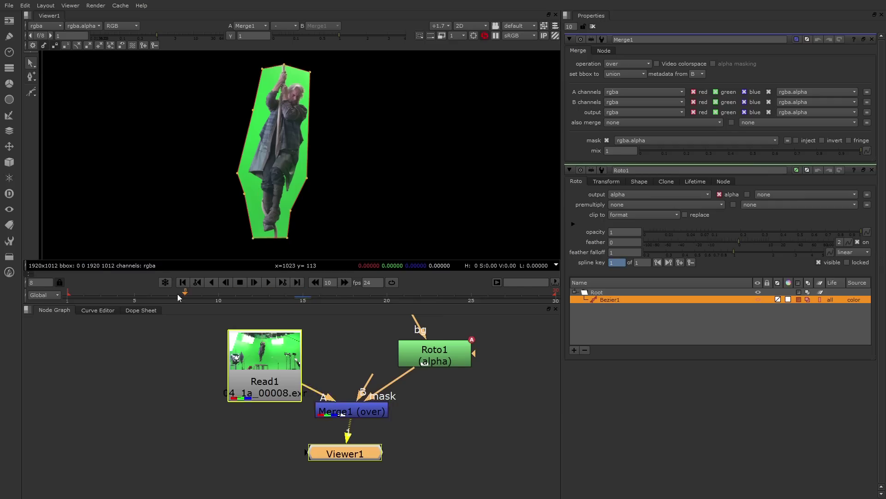
drag(180, 296, 68, 295)
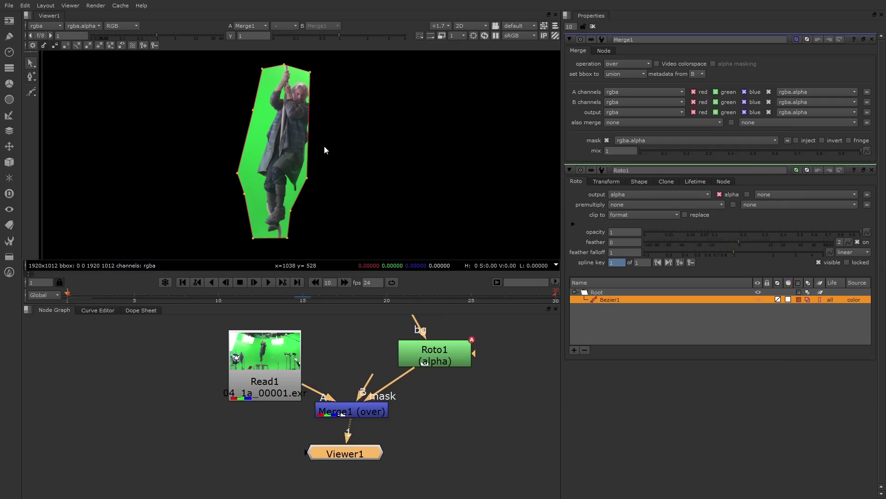
middle_drag(325, 146, 314, 152)
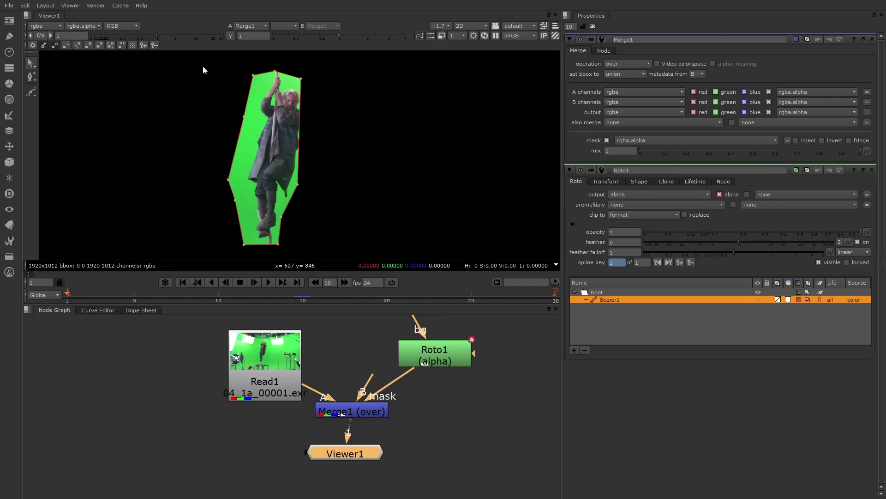
drag(198, 60, 339, 252)
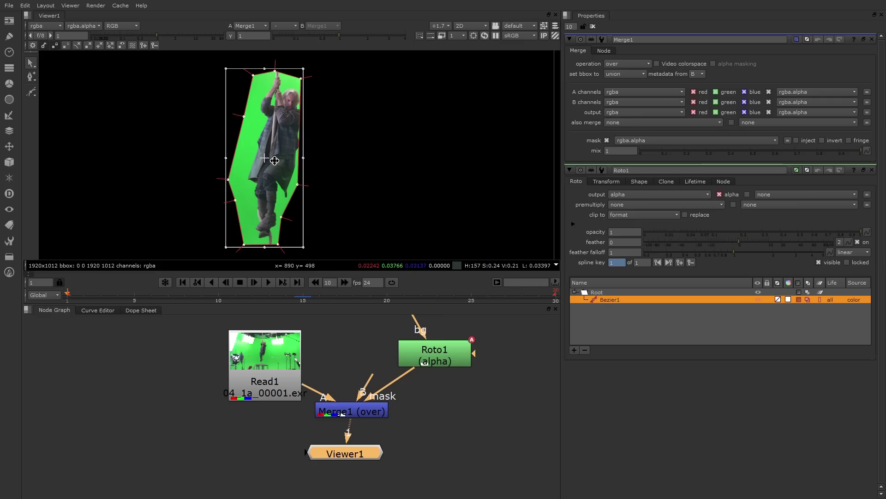
drag(274, 161, 281, 161)
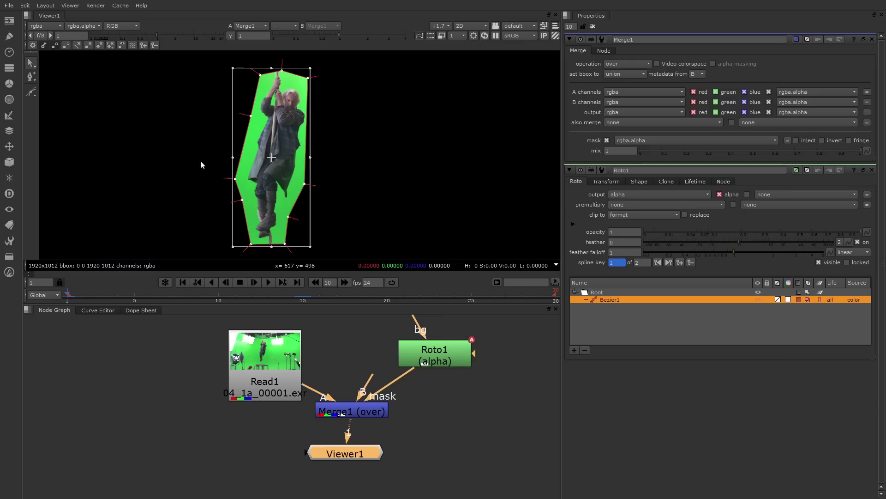
click(190, 138)
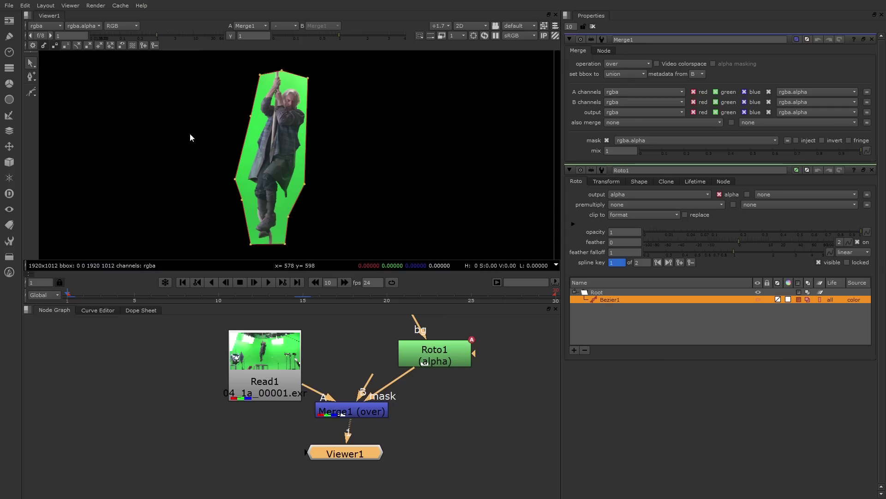
- Drag Bezier1's top-right and right-middle points outward to cover the actor
click(29, 63)
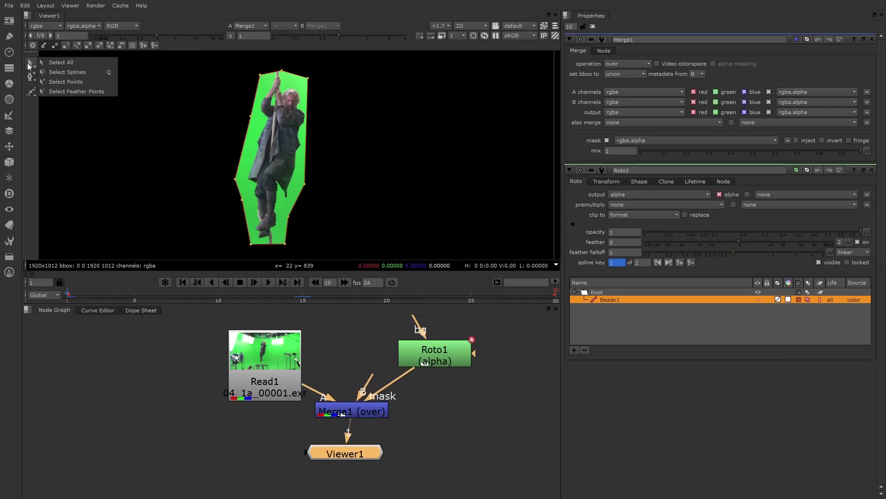
click(89, 64)
scroll(253, 121, up, 3)
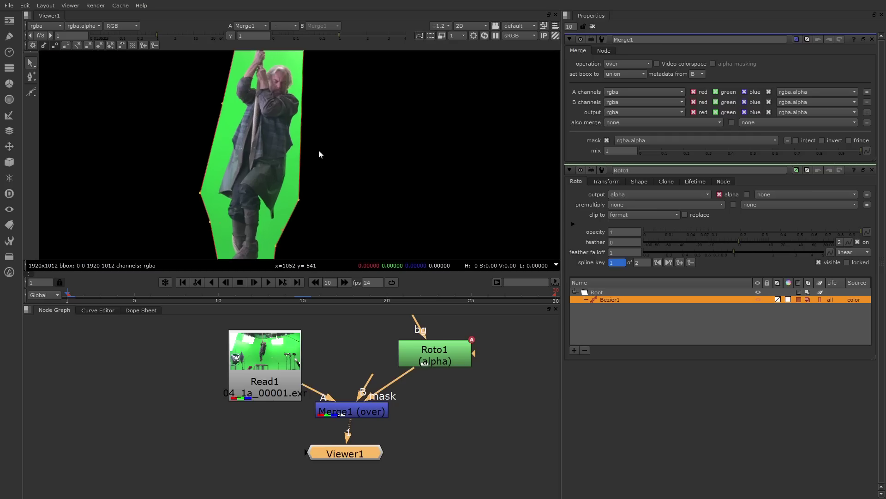
mouse_move(341, 144)
mouse_down()
mouse_move(367, 125)
mouse_move(344, 153)
mouse_up()
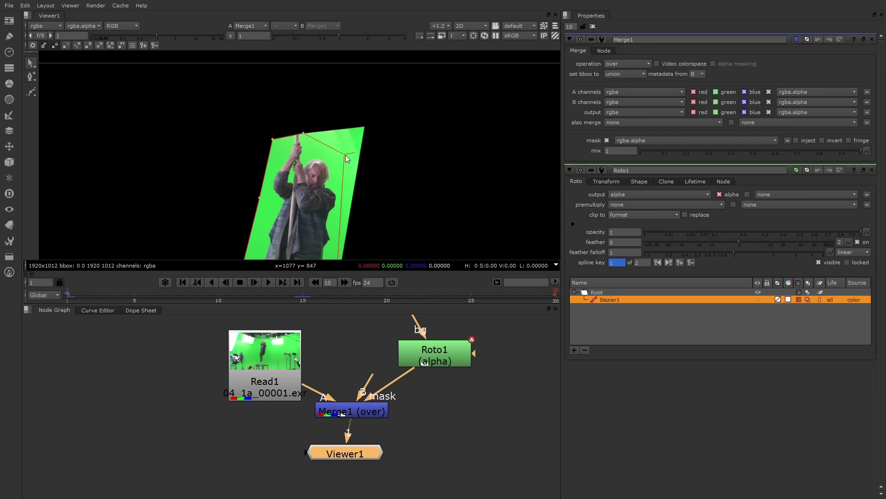
middle_drag(345, 154, 324, 74)
drag(316, 214, 323, 213)
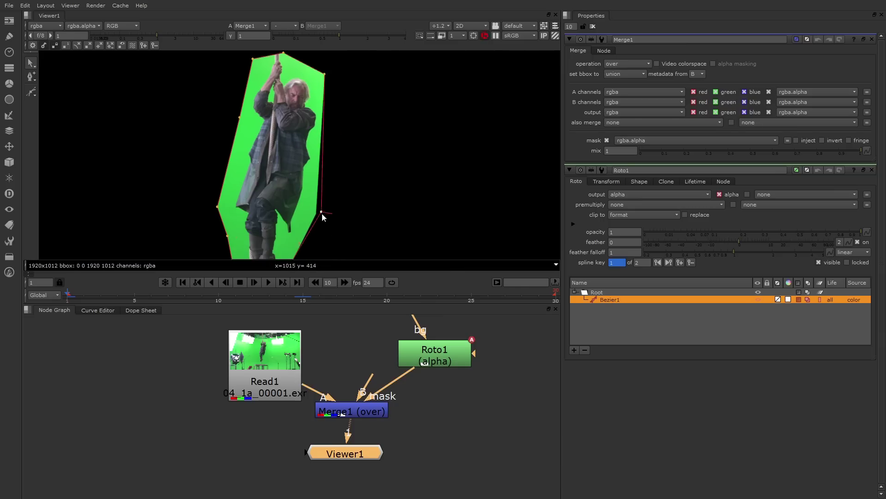
middle_drag(322, 214, 339, 164)
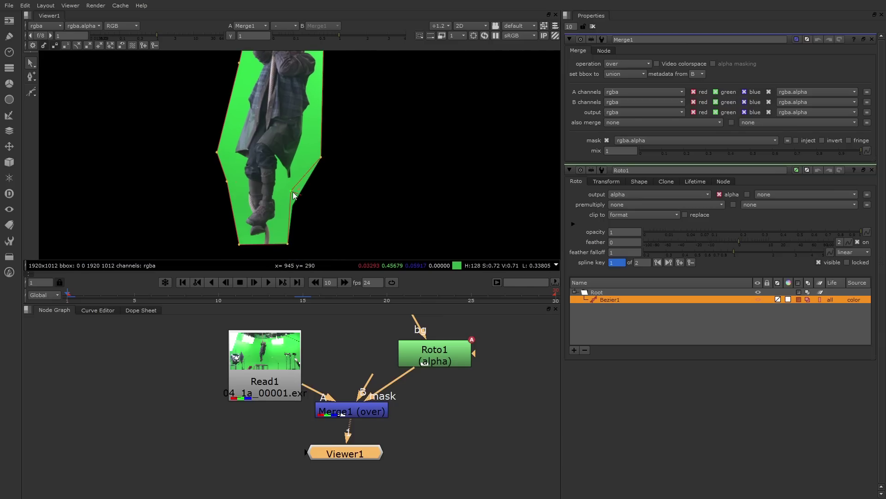
scroll(292, 192, down, 2)
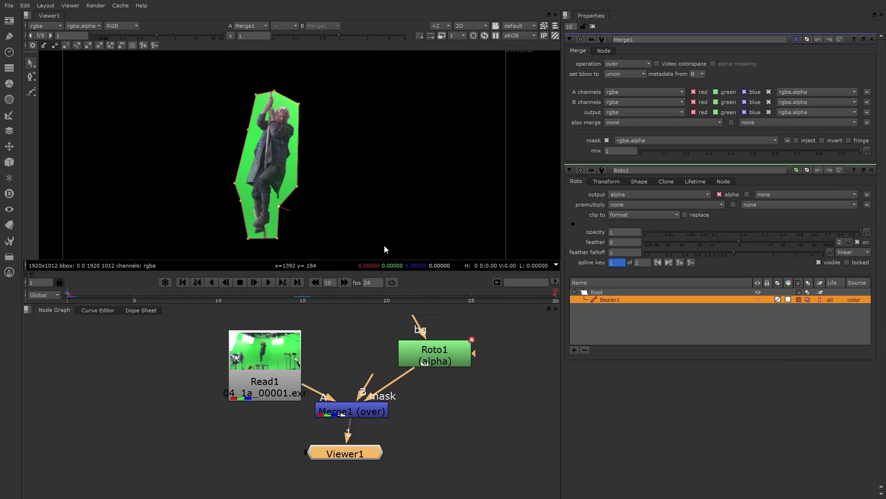
- At frame 30, drag Bezier1's points to refit the climber, adding spline key 3
click(376, 296)
drag(376, 296, 554, 296)
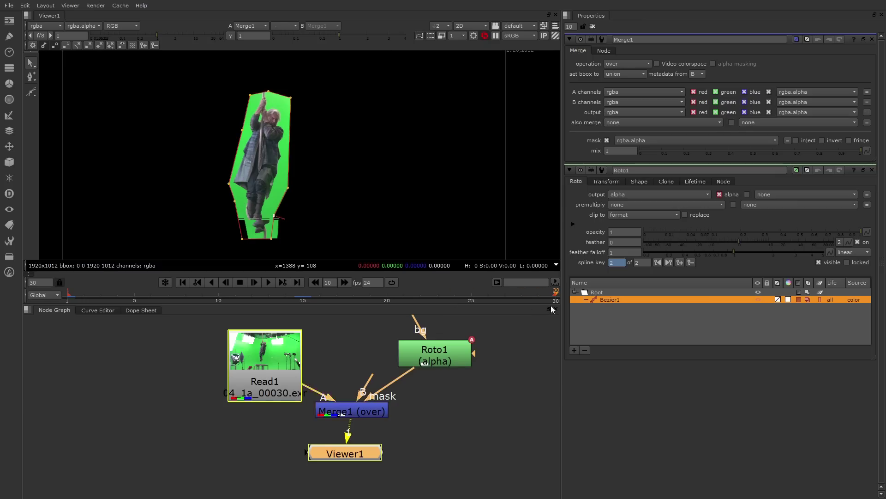
drag(288, 187, 285, 185)
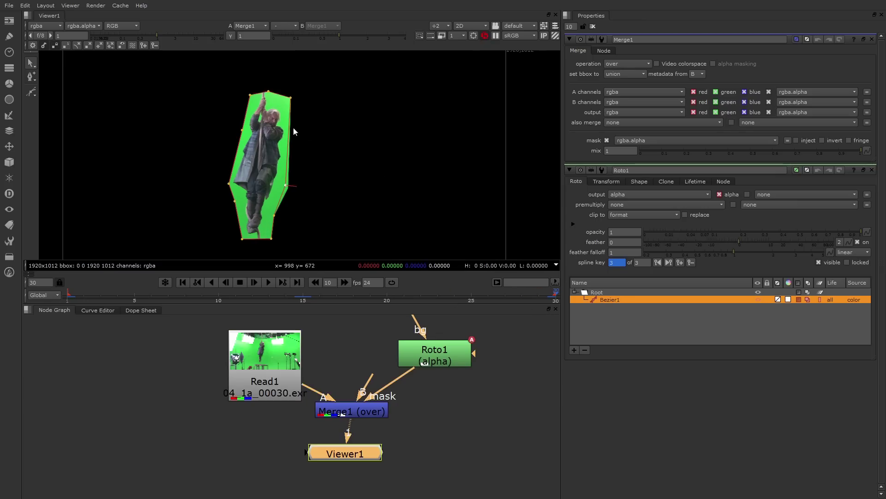
drag(291, 98, 249, 93)
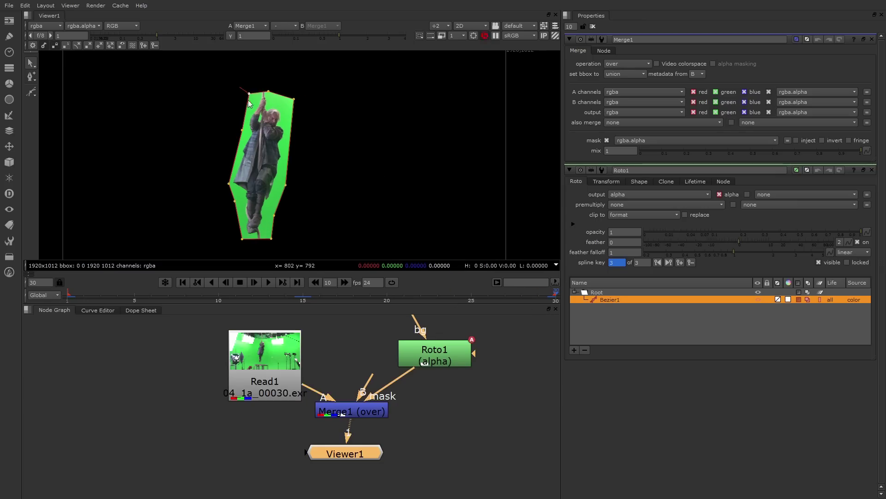
click(234, 201)
- Select the Bezier tool, zoom onto the rope, and disconnect Merge1's mask to see the plate
click(30, 91)
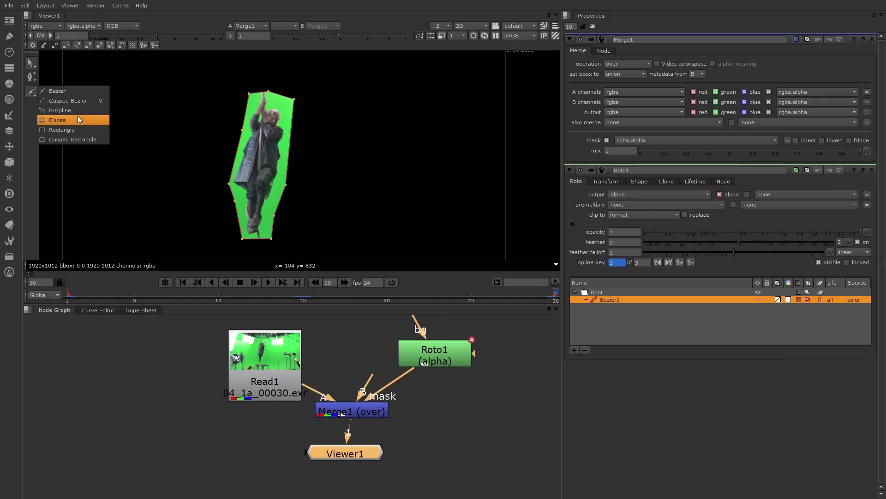
click(80, 91)
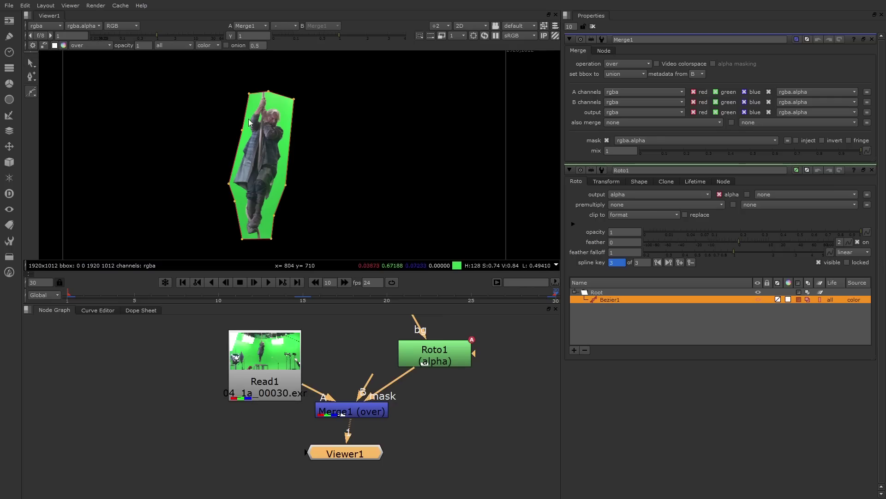
scroll(282, 136, up, 5)
middle_drag(284, 147, 285, 170)
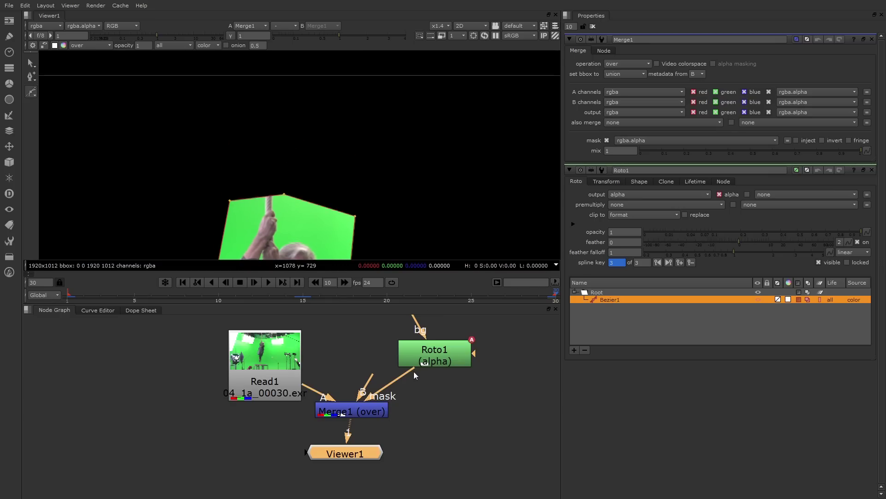
drag(414, 371, 400, 382)
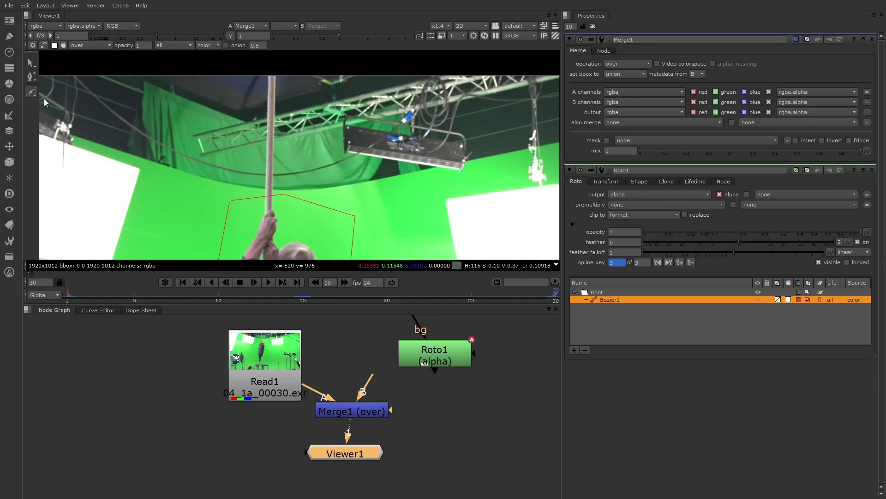
- Draw a closed Bezier2 along the rope and reconnect Roto1 as Merge1's mask
right_click(28, 96)
click(56, 91)
click(265, 215)
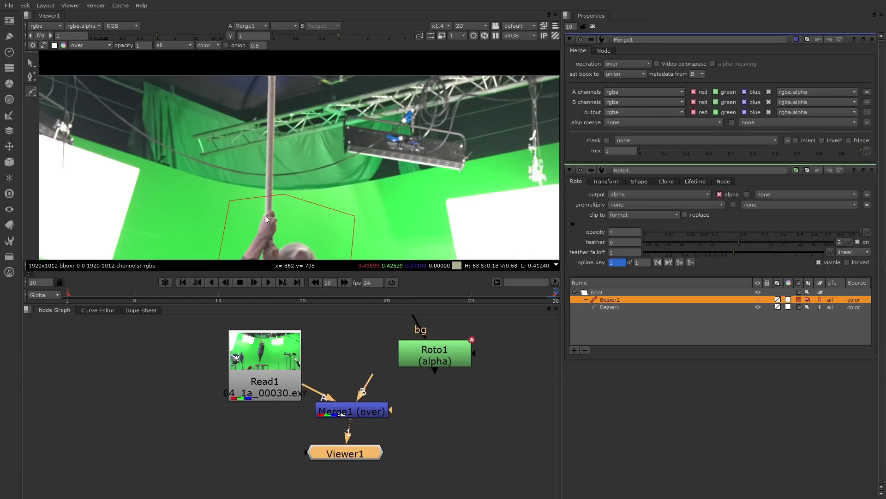
click(269, 68)
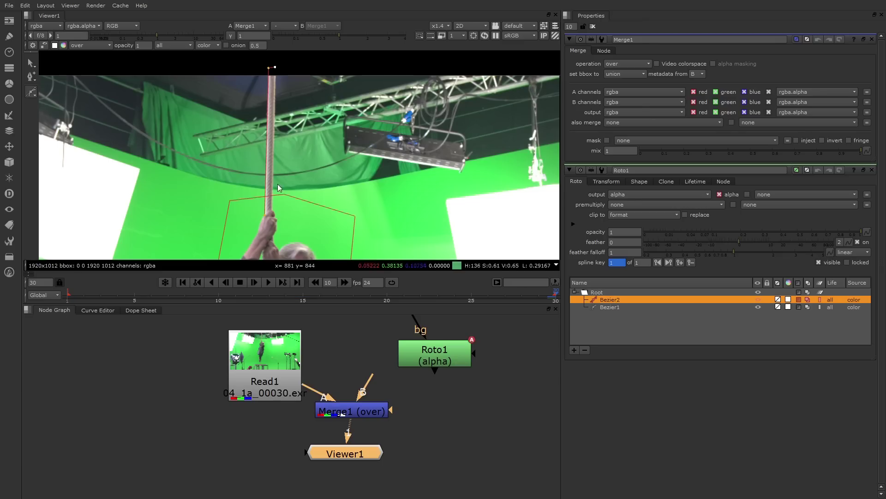
click(272, 213)
click(267, 215)
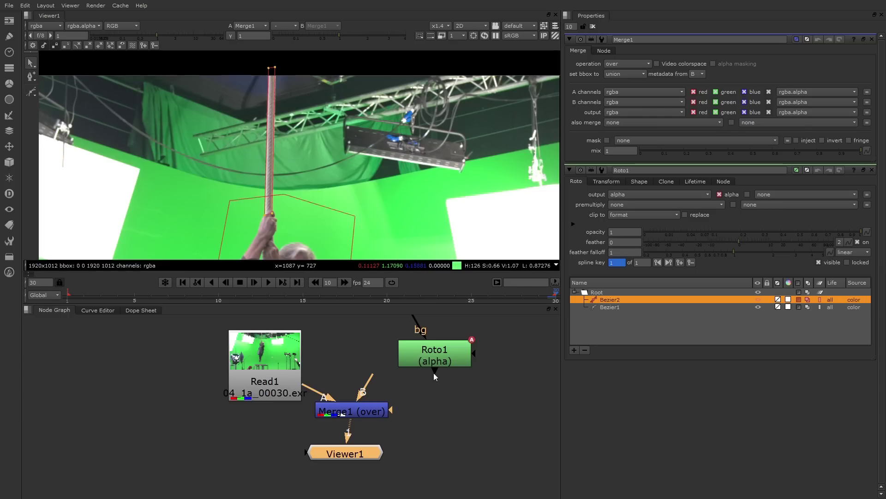
drag(391, 409, 459, 360)
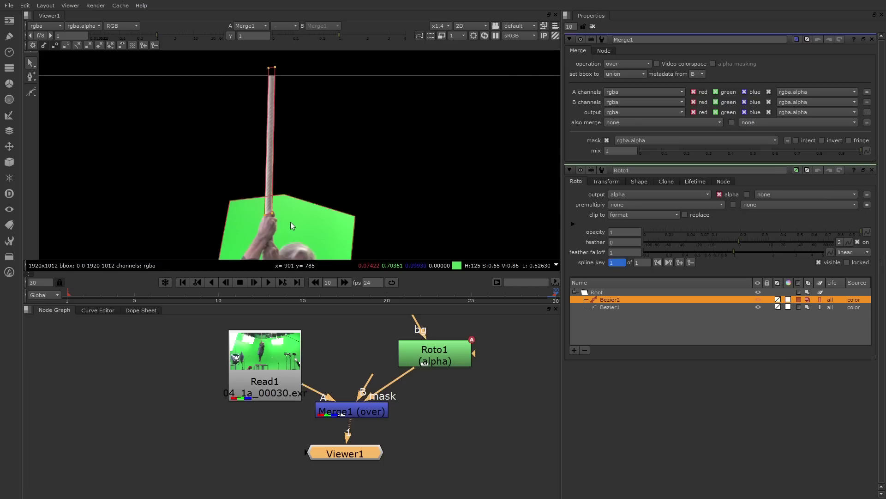
key(a)
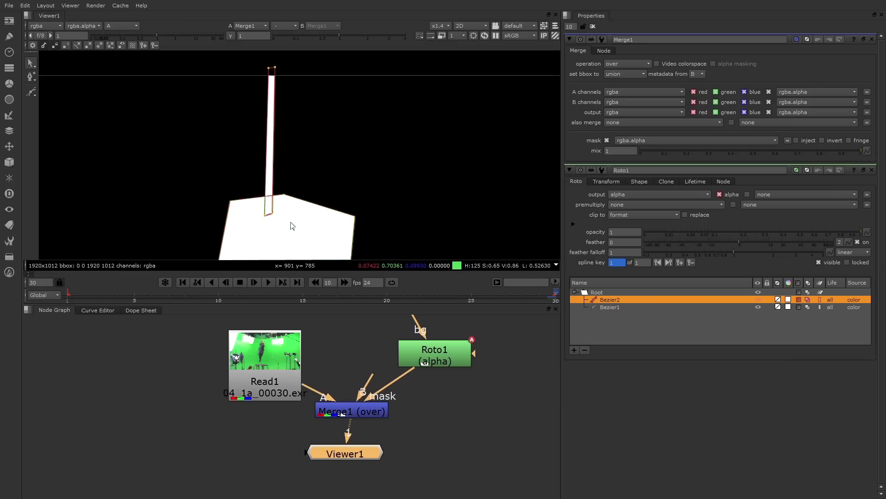
key(a)
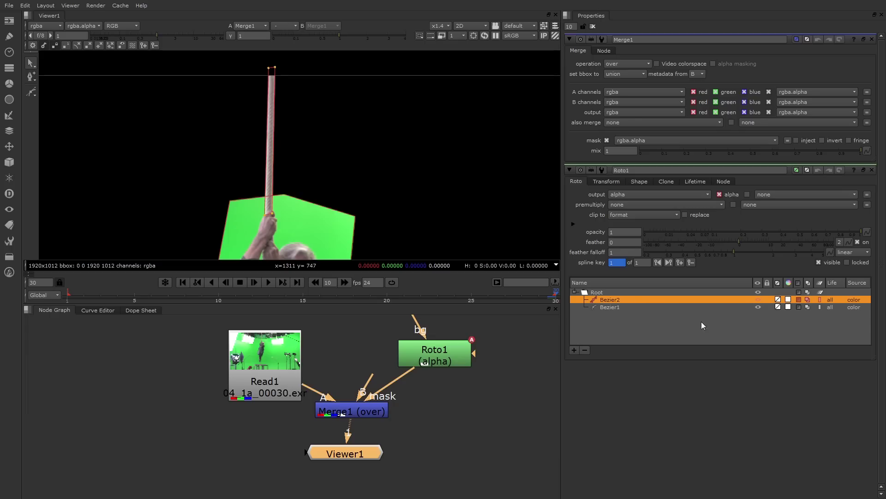
click(617, 308)
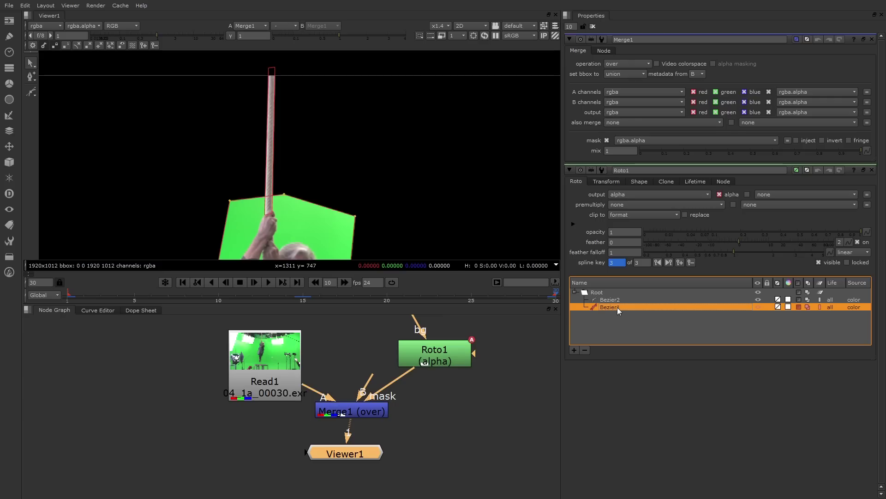
click(799, 307)
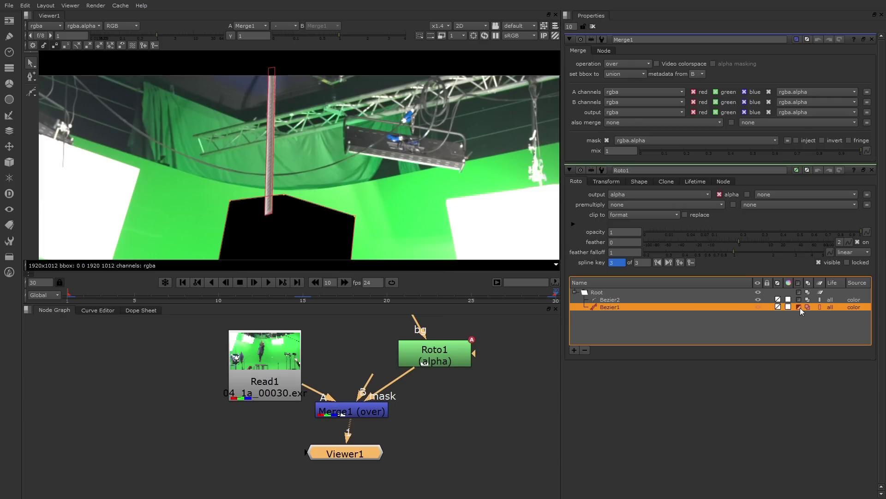
click(799, 308)
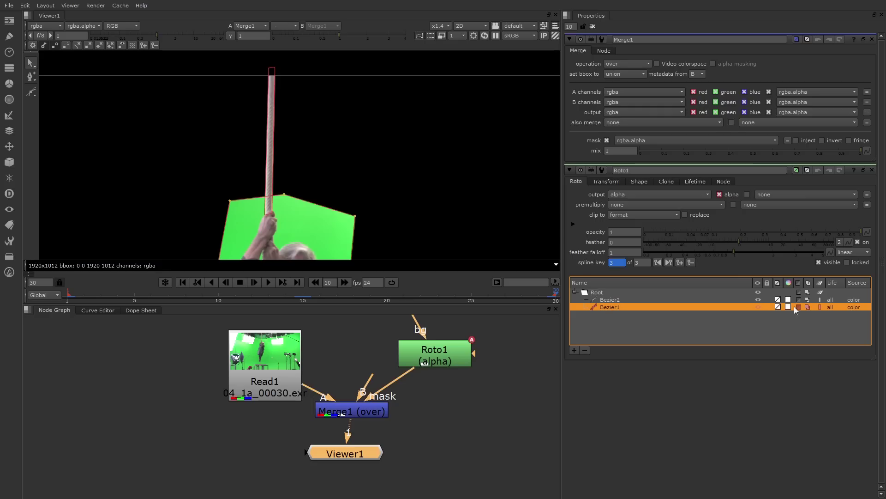
click(608, 300)
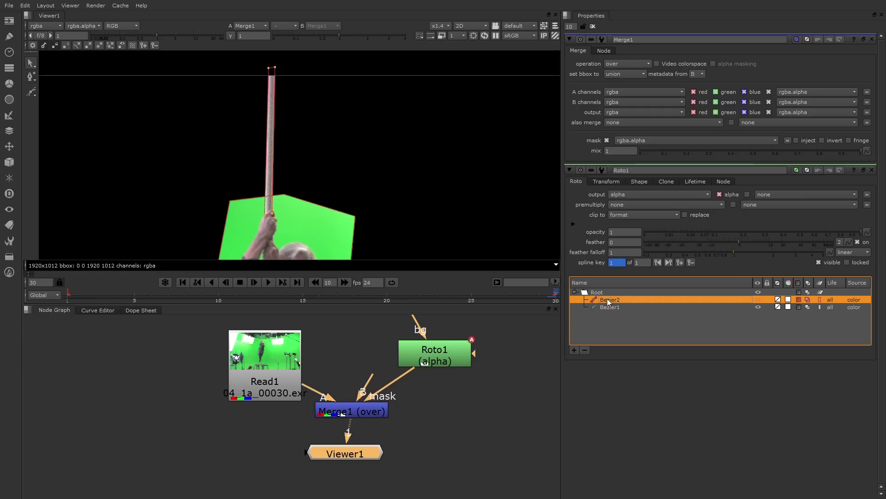
click(807, 300)
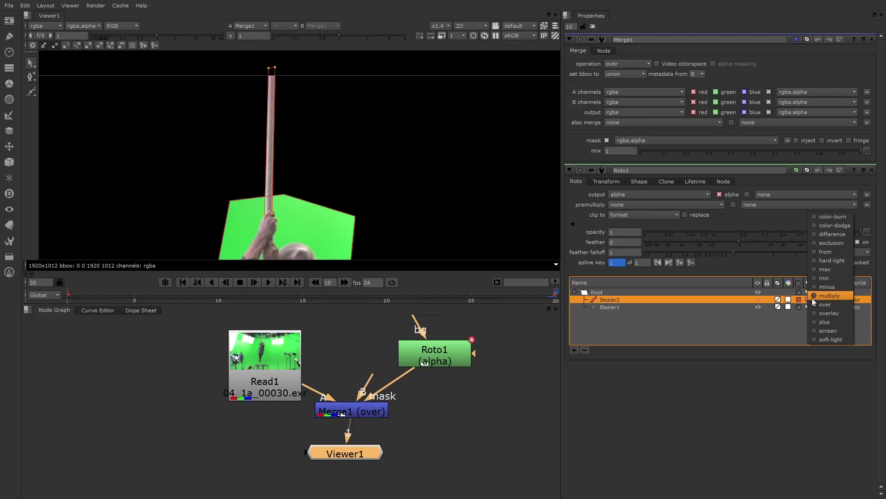
click(837, 232)
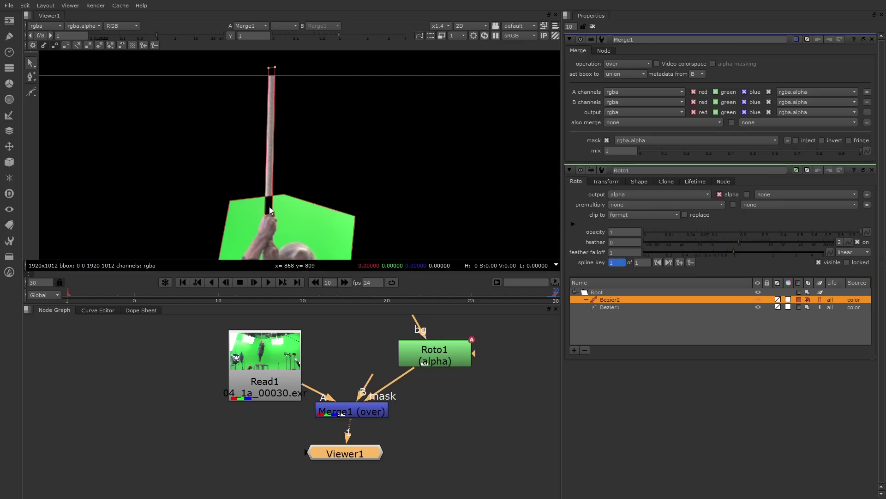
click(808, 299)
click(846, 371)
- Pull Bezier2's top-right point onto the rope and fine-tune its position
scroll(298, 118, up, 5)
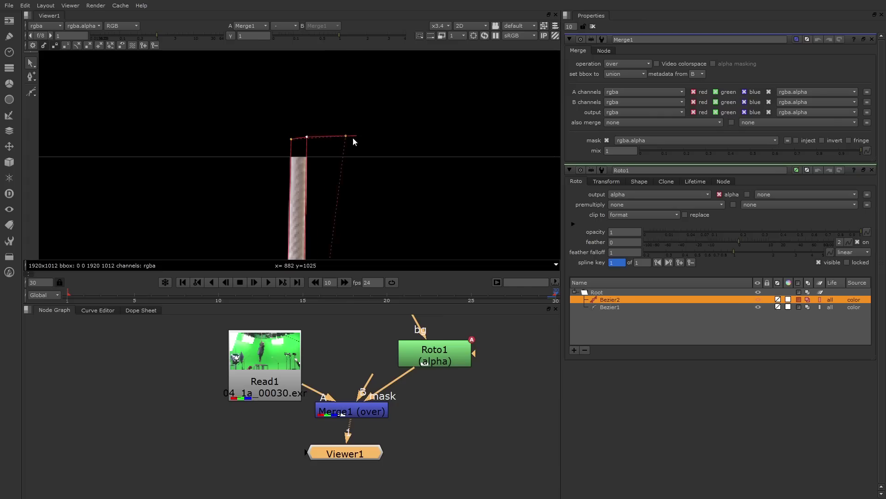
middle_drag(430, 150, 379, 148)
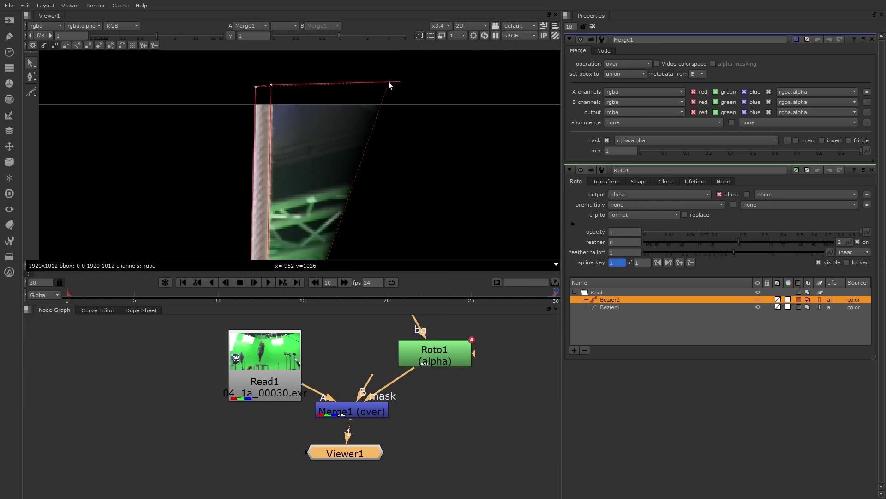
drag(389, 82, 277, 80)
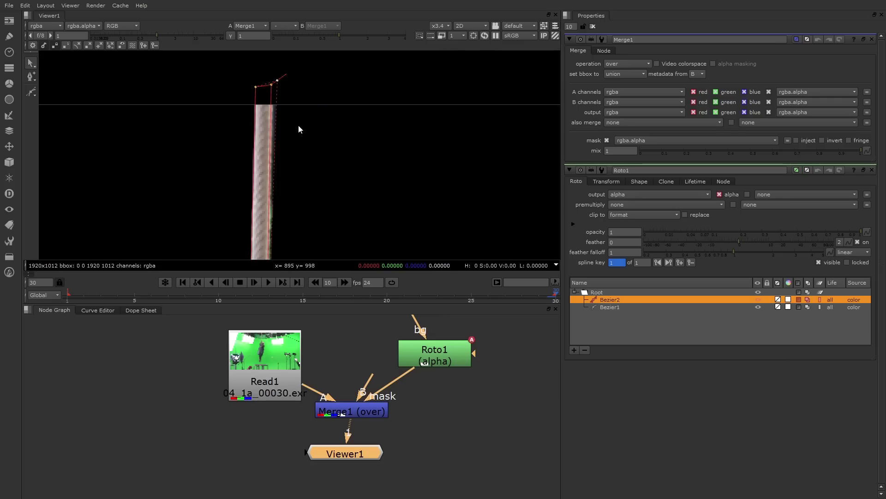
middle_drag(299, 126, 353, 156)
scroll(353, 157, up, 2)
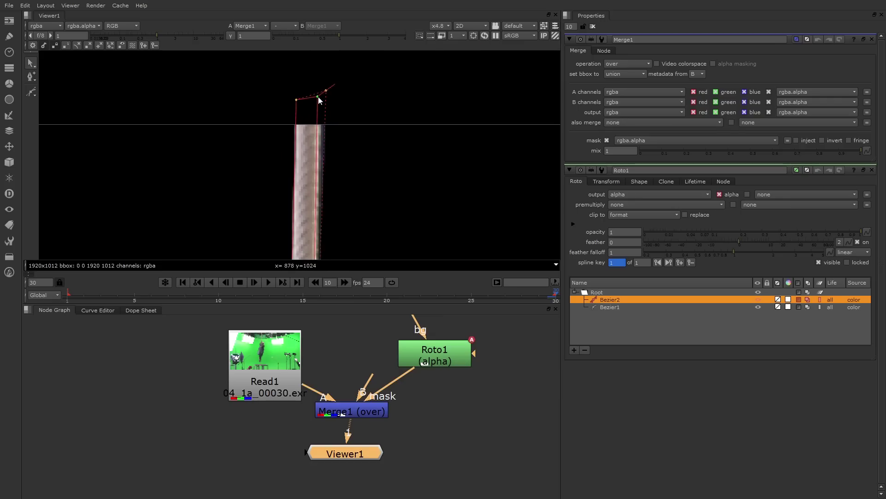
drag(317, 96, 318, 94)
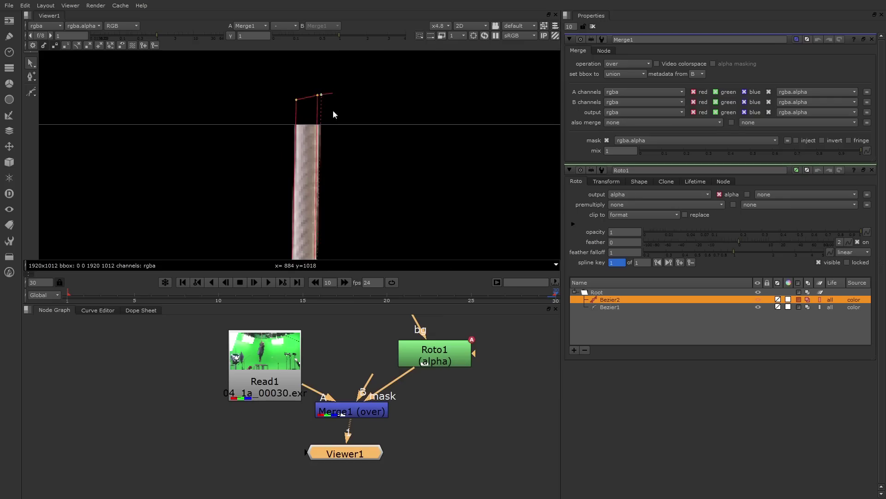
- Nudge Bezier2's top-left point slightly right, then scrub back to frame 1
click(296, 98)
drag(296, 98, 298, 99)
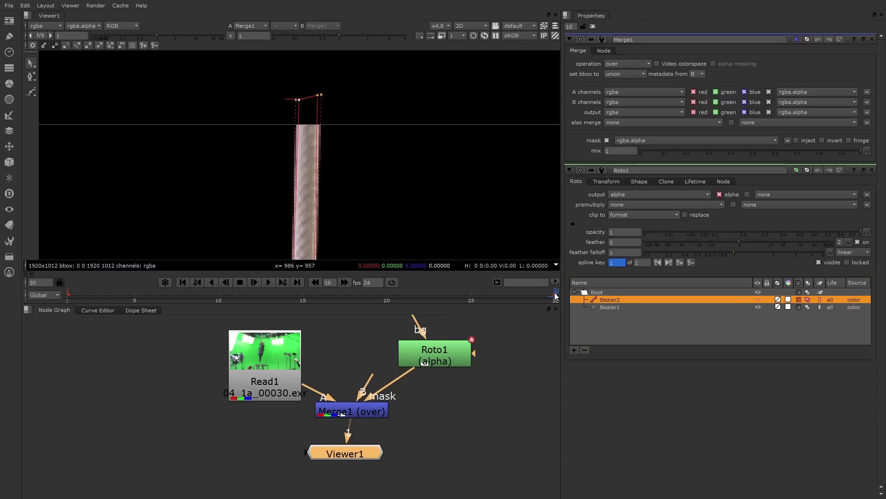
drag(555, 295, 68, 296)
- Marquee-select Bezier2 and move it right onto the rope, creating a second shape key
scroll(400, 178, down, 3)
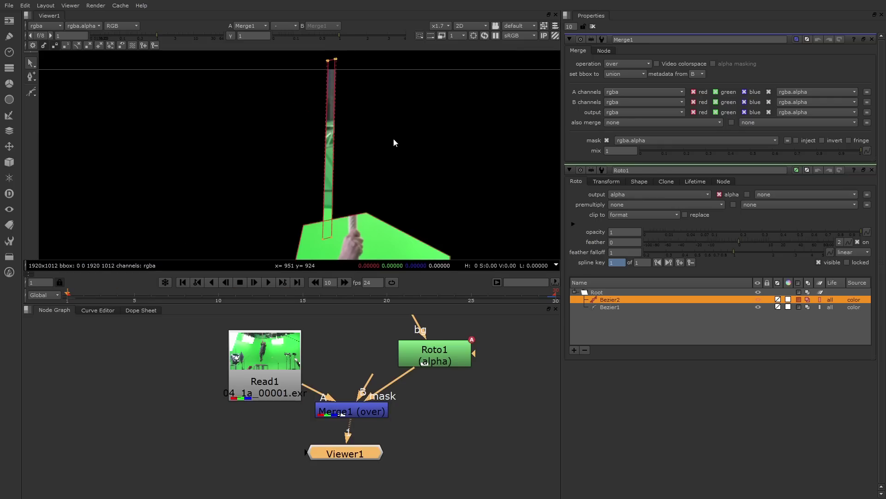
drag(317, 56, 347, 243)
drag(331, 191, 356, 186)
click(389, 131)
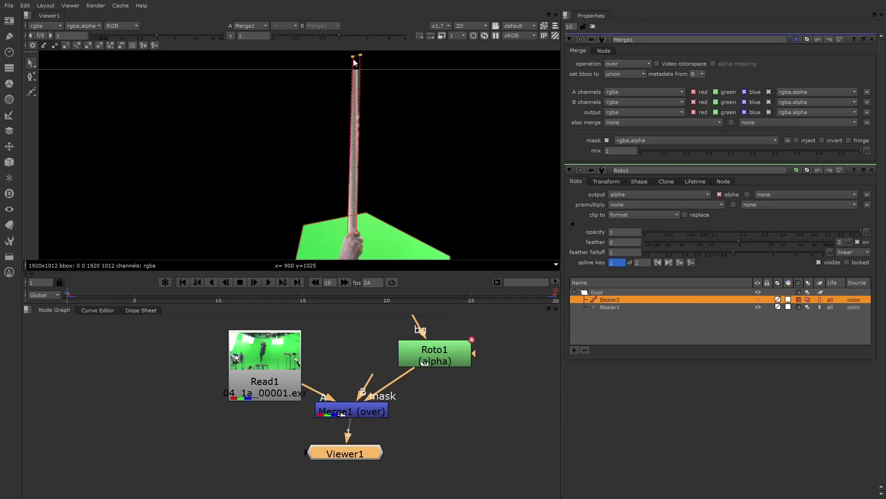
- Pull Bezier2's top-left point into place and make it a sharp cusp with Shift+Z
scroll(360, 80, up, 3)
middle_drag(359, 82, 361, 163)
scroll(362, 162, up, 4)
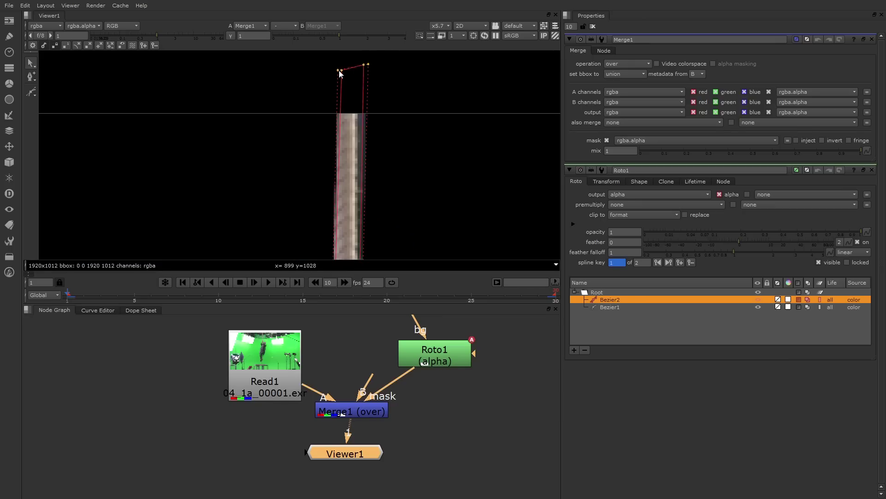
drag(338, 70, 355, 66)
key(shift+z)
scroll(386, 97, down, 5)
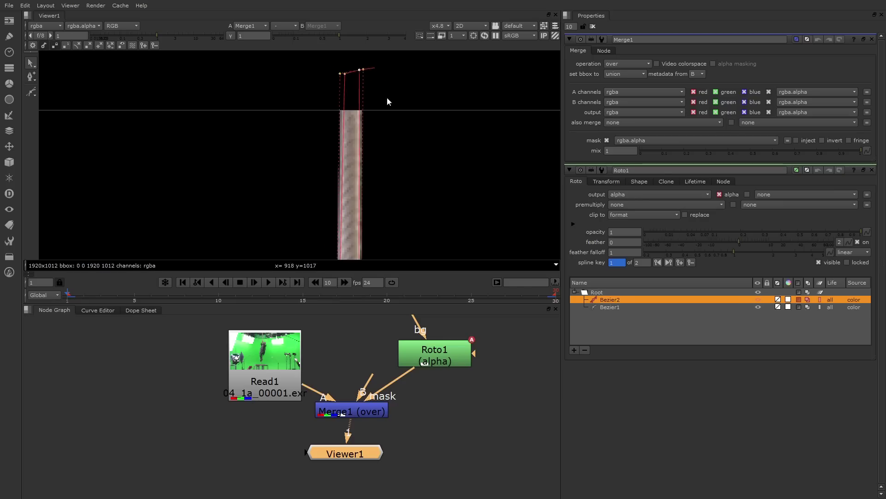
scroll(365, 137, down, 3)
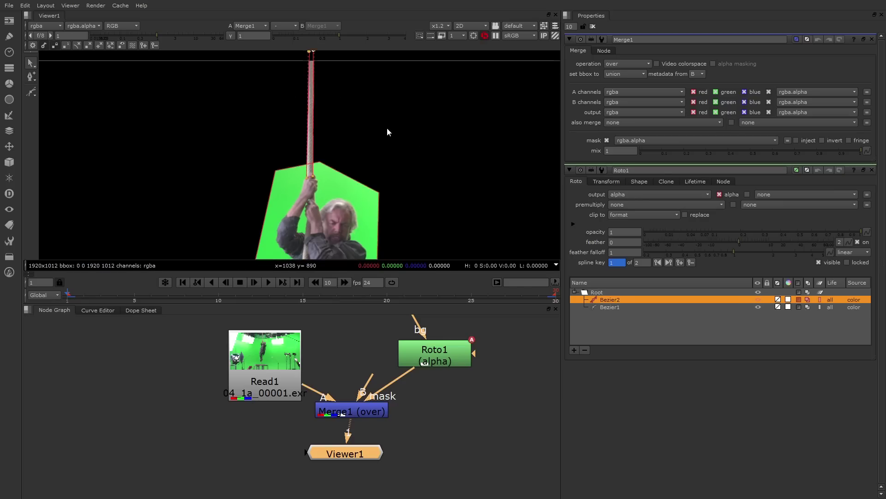
- With Add Points, select Bezier1 and add a smooth point on its top-right edge
click(32, 78)
click(81, 76)
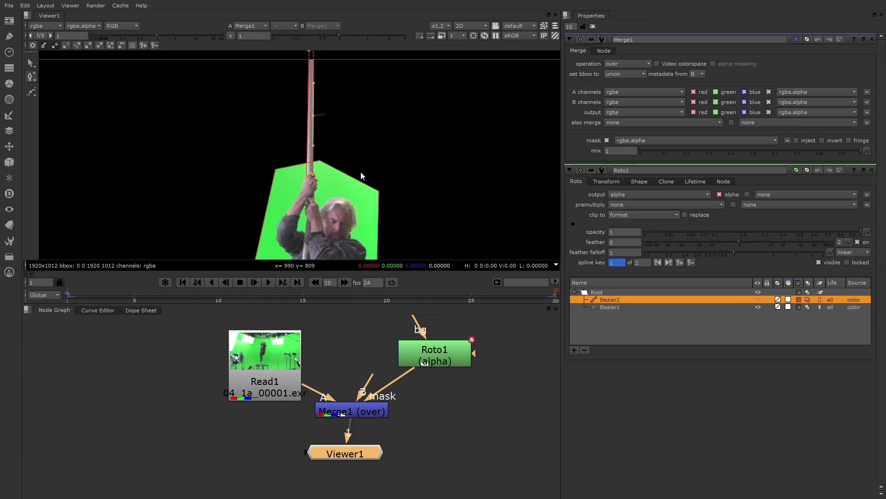
click(621, 307)
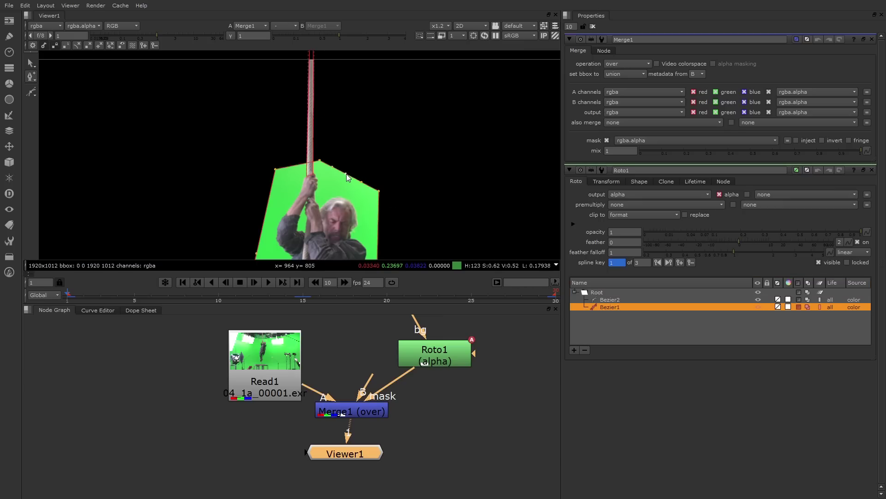
drag(346, 176, 360, 157)
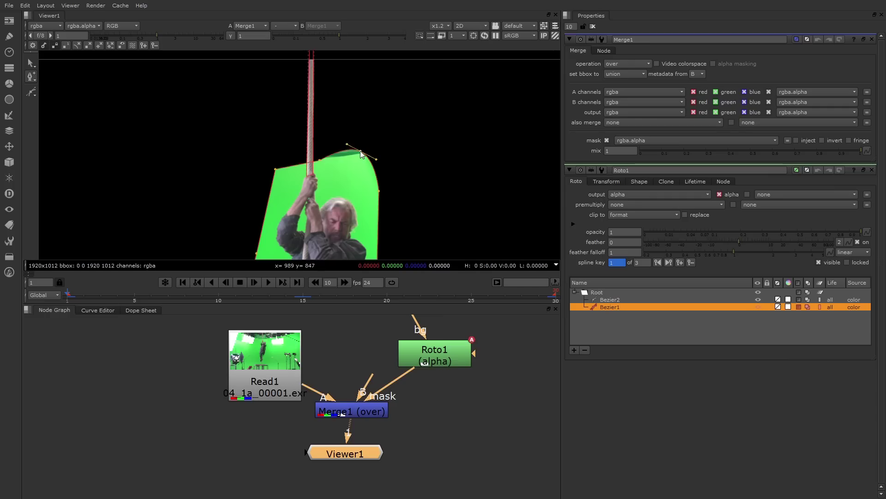
scroll(368, 166, up, 5)
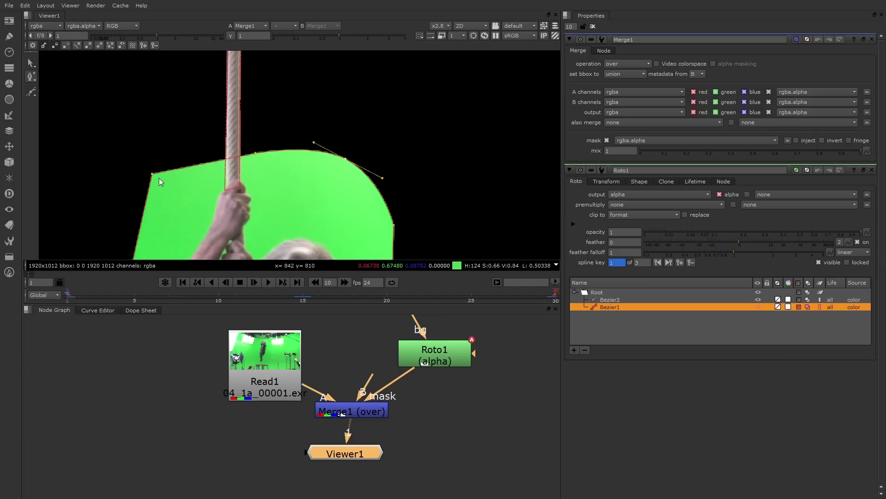
- Smooth Bezier1's left corner point and adjust its tangents to reshape the top curve
right_click(32, 76)
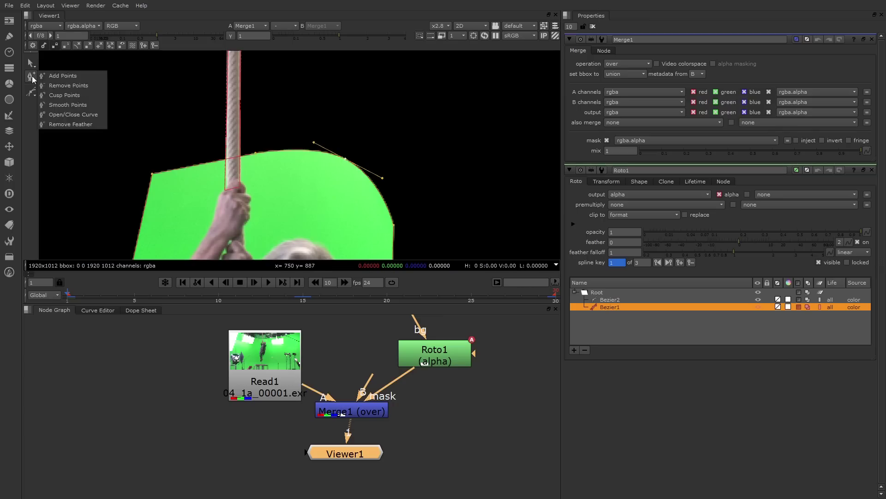
click(91, 105)
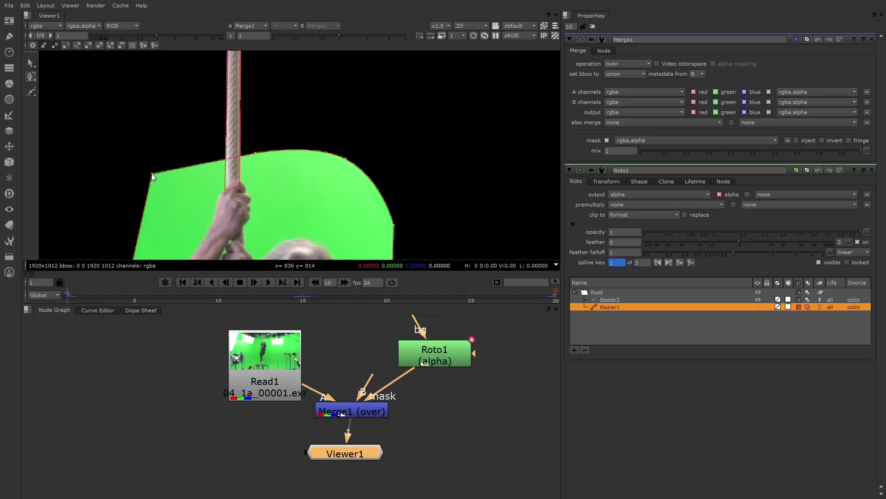
click(152, 176)
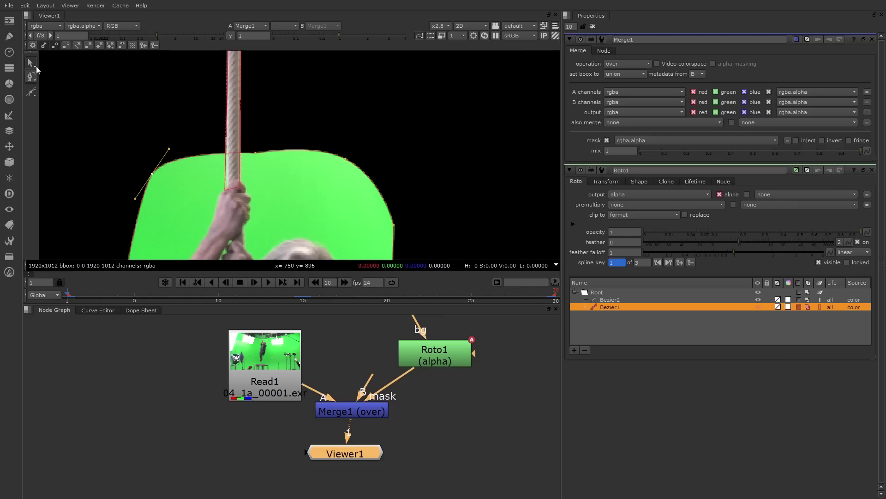
click(30, 63)
drag(169, 148, 186, 121)
mouse_move(134, 199)
mouse_down()
mouse_move(168, 183)
mouse_move(139, 191)
mouse_up()
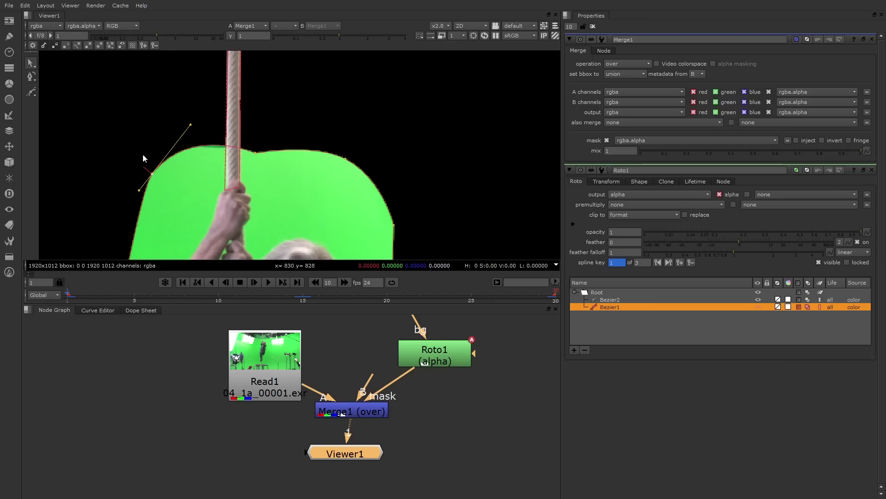
- Toggle the left point with Cusp Points, leaving it a sharp corner
click(33, 81)
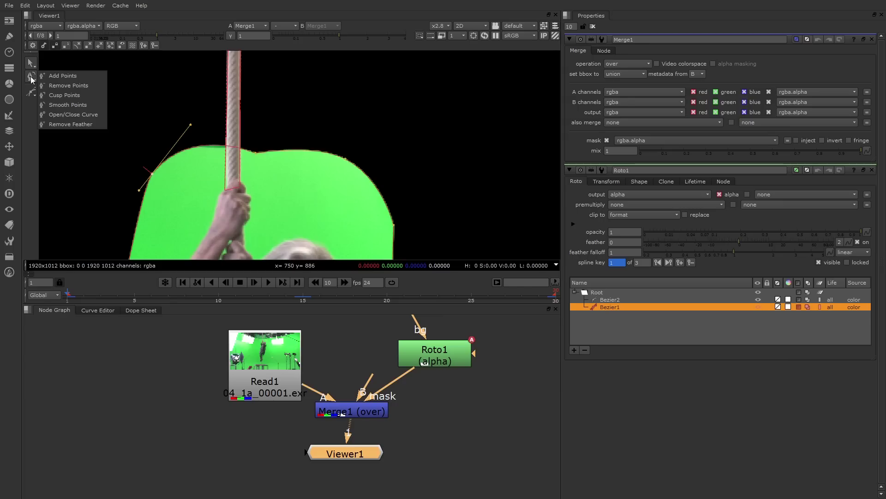
click(85, 96)
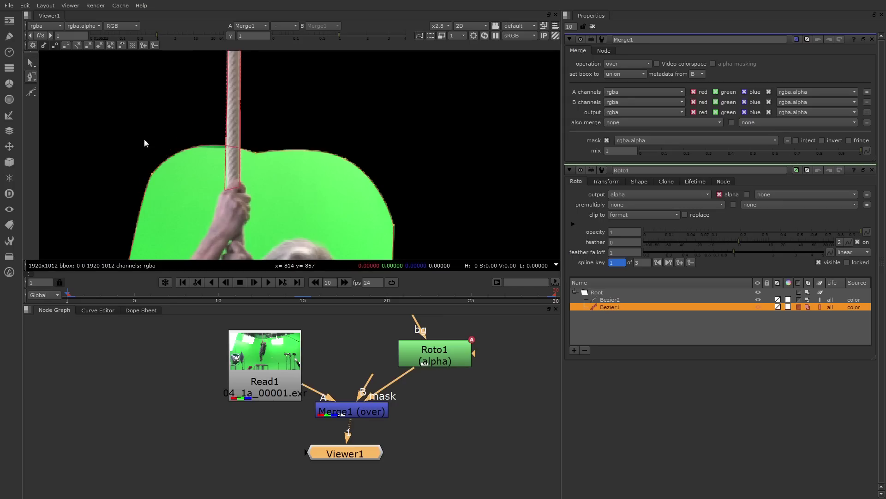
click(151, 175)
click(152, 175)
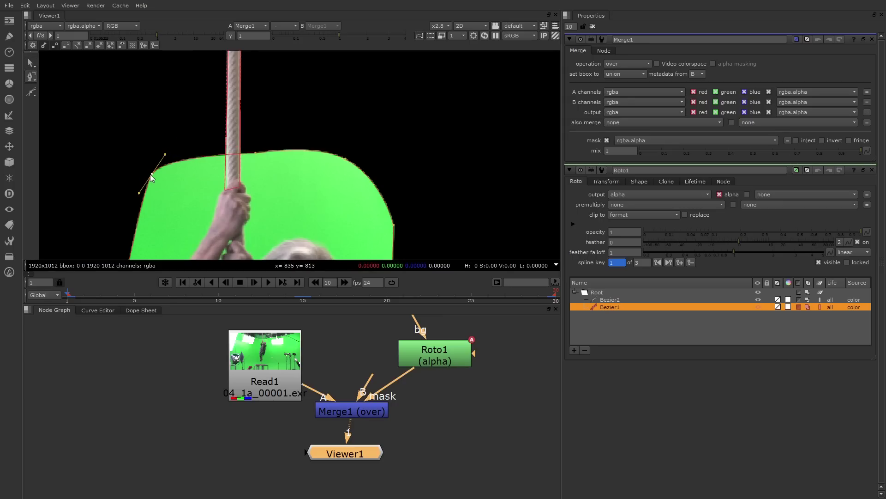
click(152, 174)
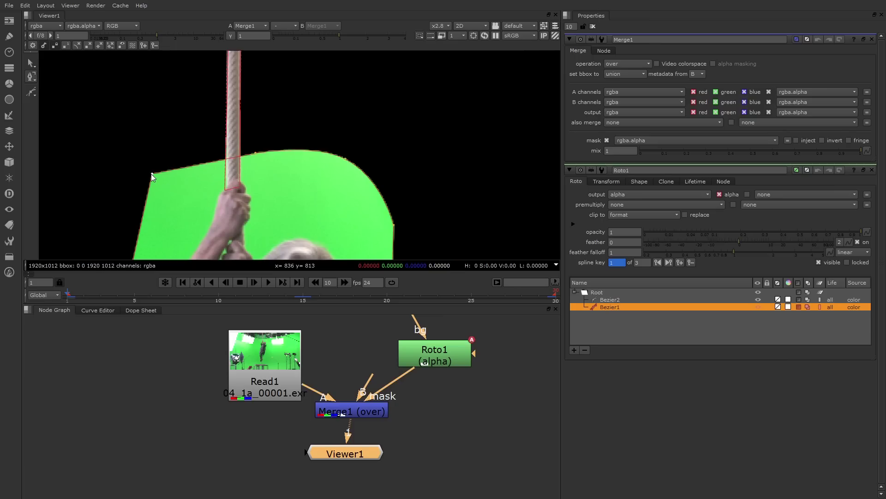
- Delete Bezier1's top-left point and add a new smooth point on the upper-left edge
click(150, 173)
key(Delete)
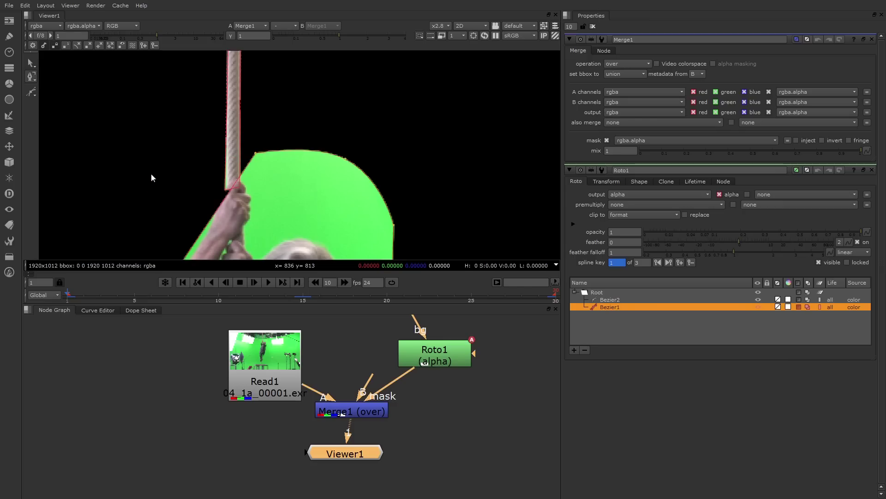
click(32, 74)
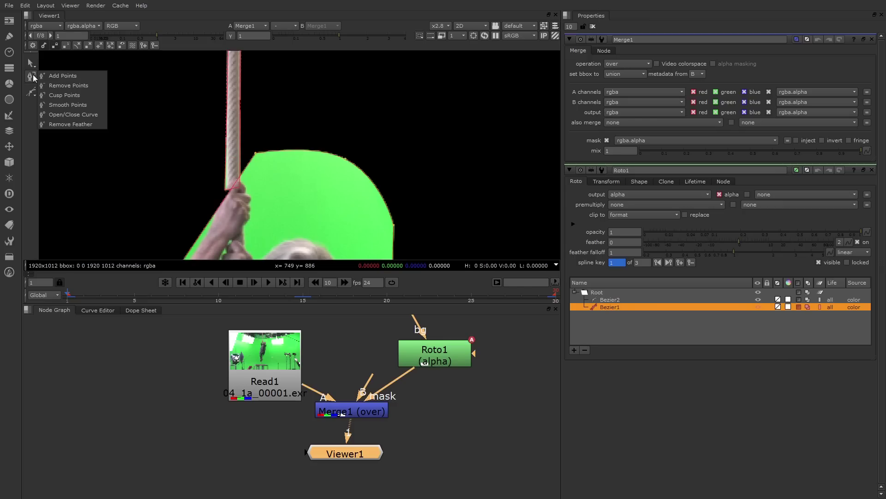
click(87, 76)
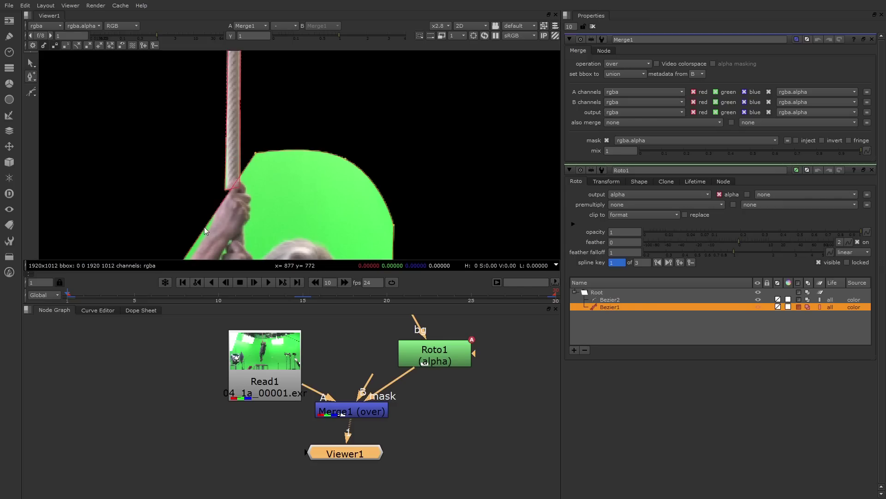
click(205, 228)
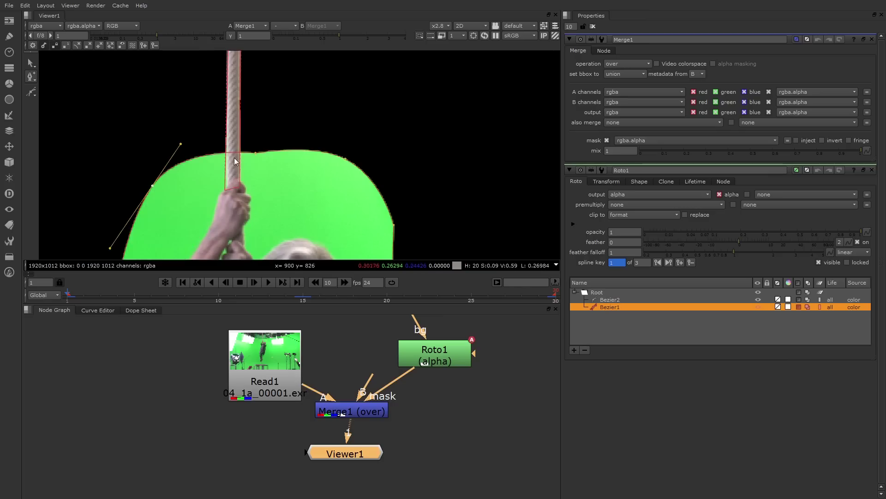
scroll(360, 153, down, 5)
middle_drag(342, 137, 335, 121)
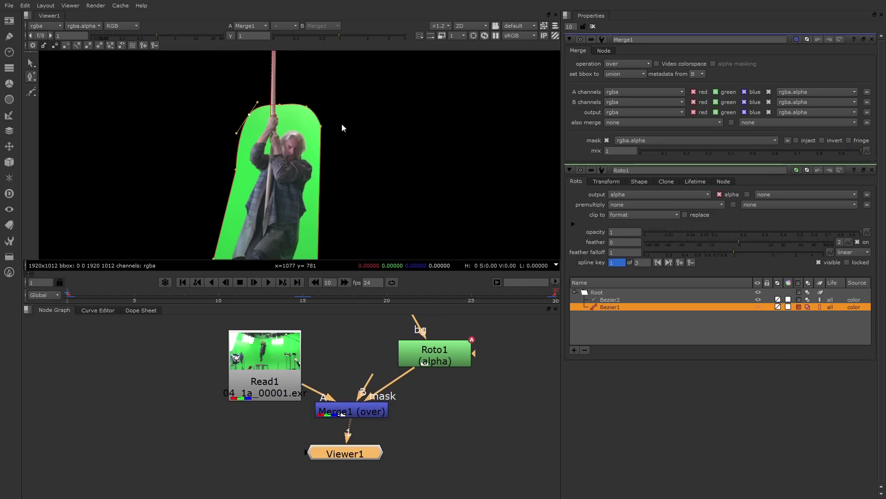